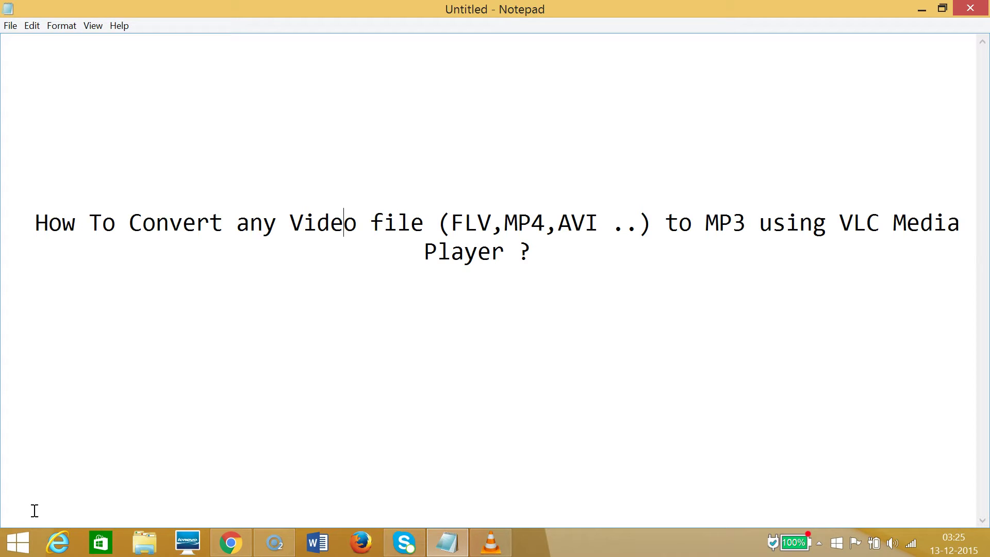
Switch to Chrome and visit videolan.org to view the VLC download page, then return to the desktop
click(229, 543)
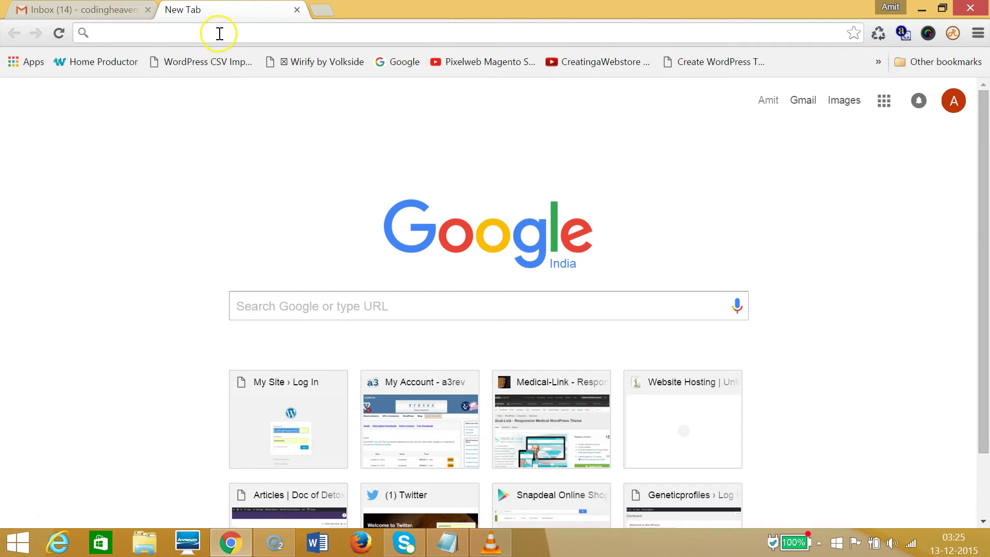
click(219, 33)
text(videolan.org)
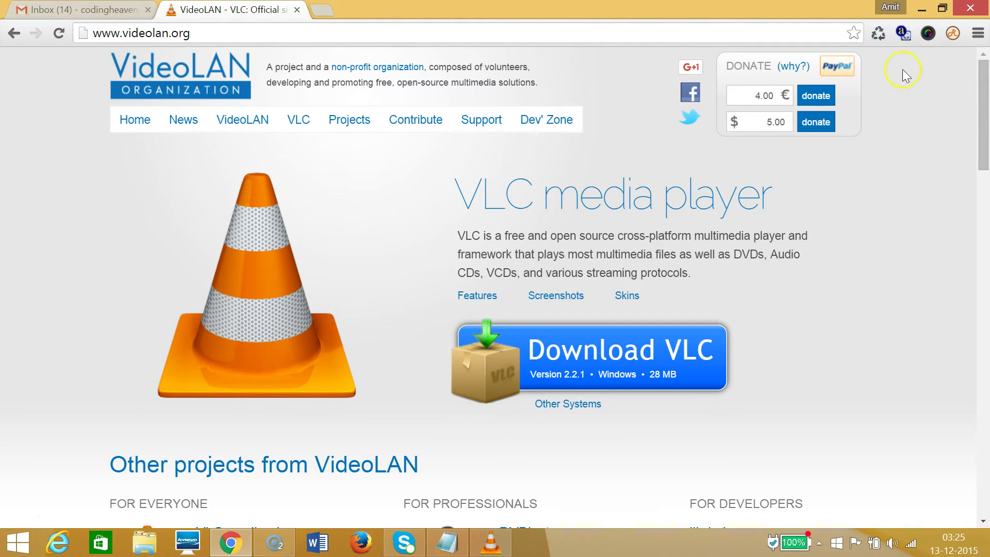
click(922, 9)
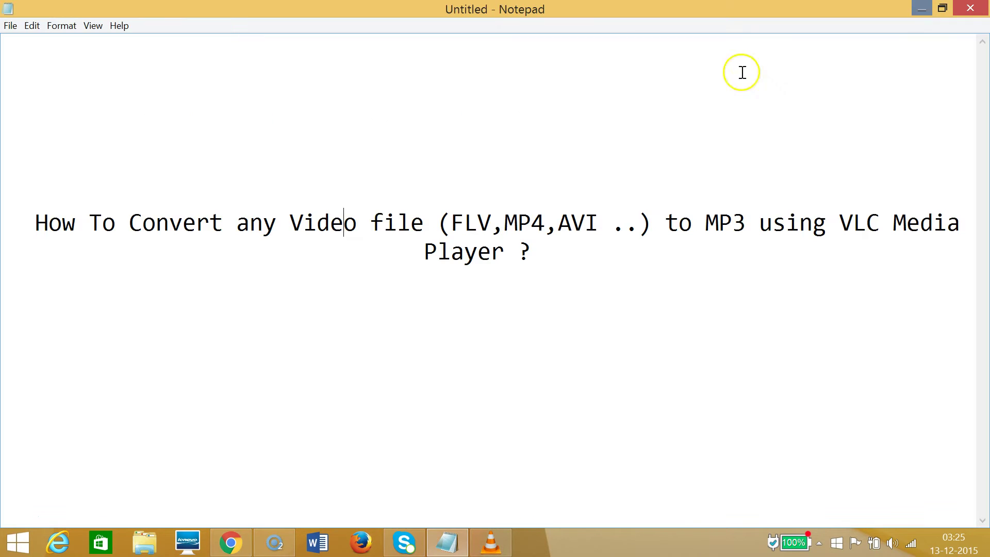
click(922, 9)
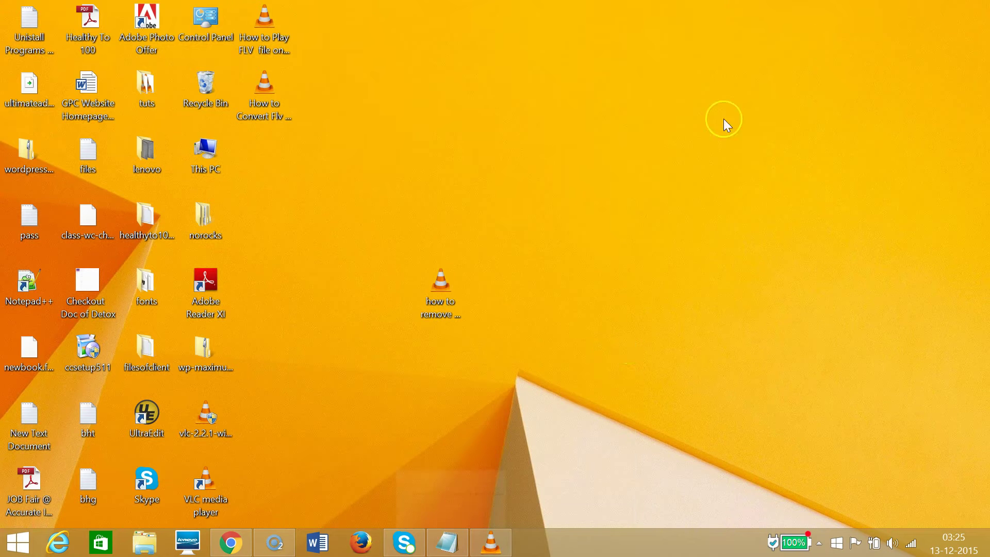
Show the VLC media player window briefly, and view the properties of the desktop video "how to remove google chrome extensions"
click(500, 539)
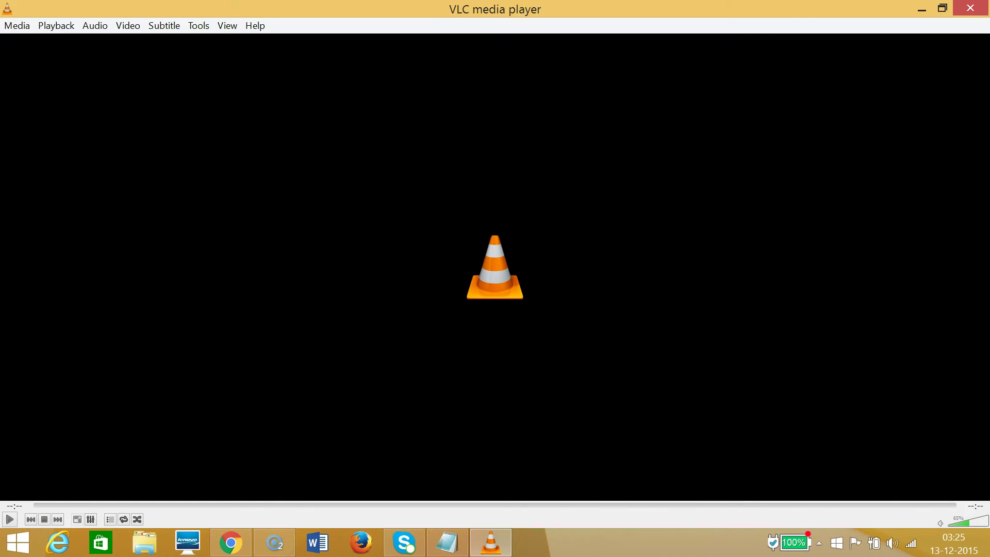
click(921, 8)
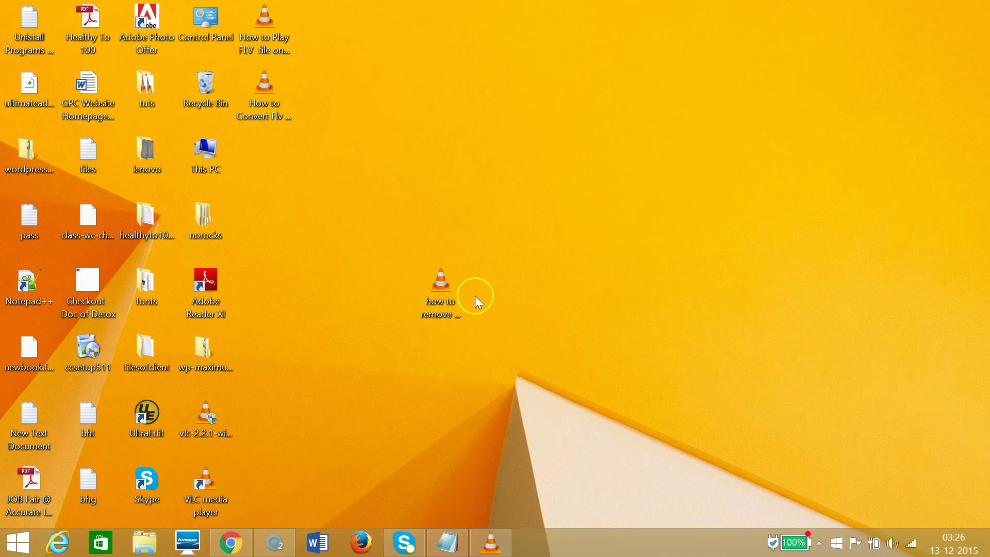
click(457, 295)
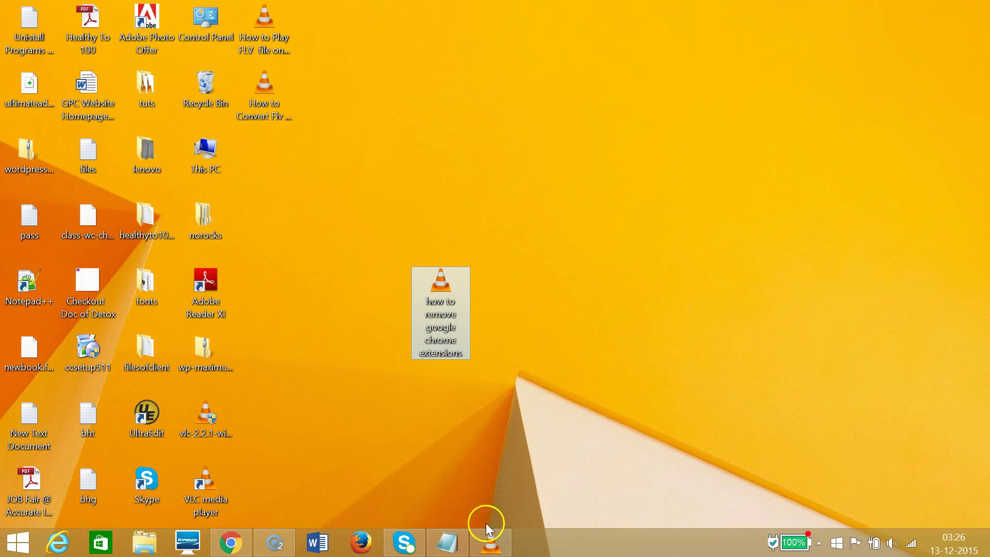
right_click(445, 348)
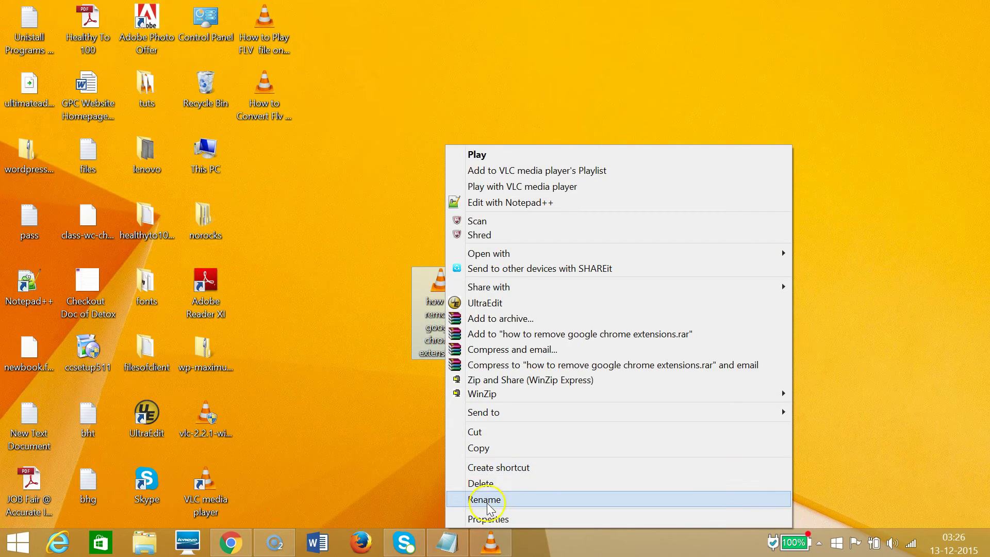
click(493, 518)
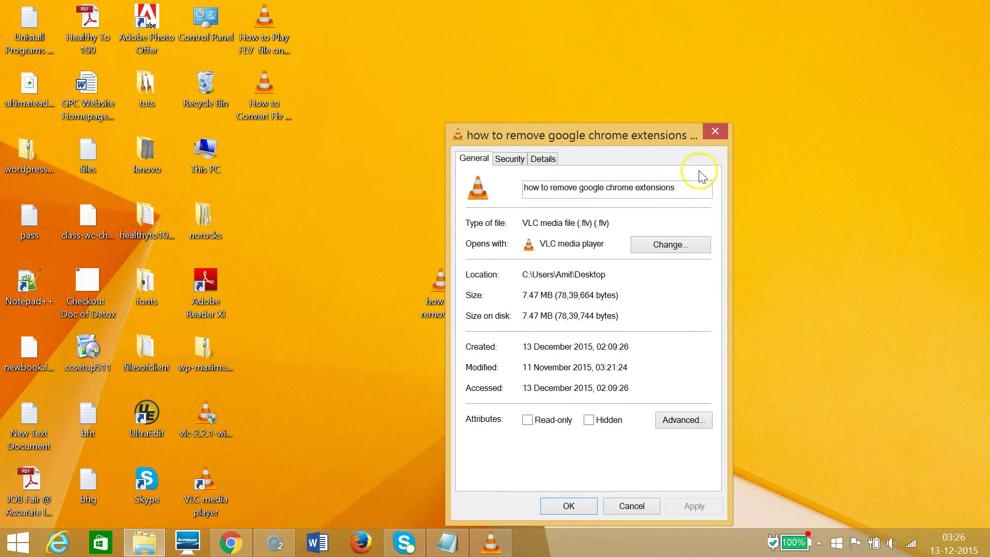
click(716, 132)
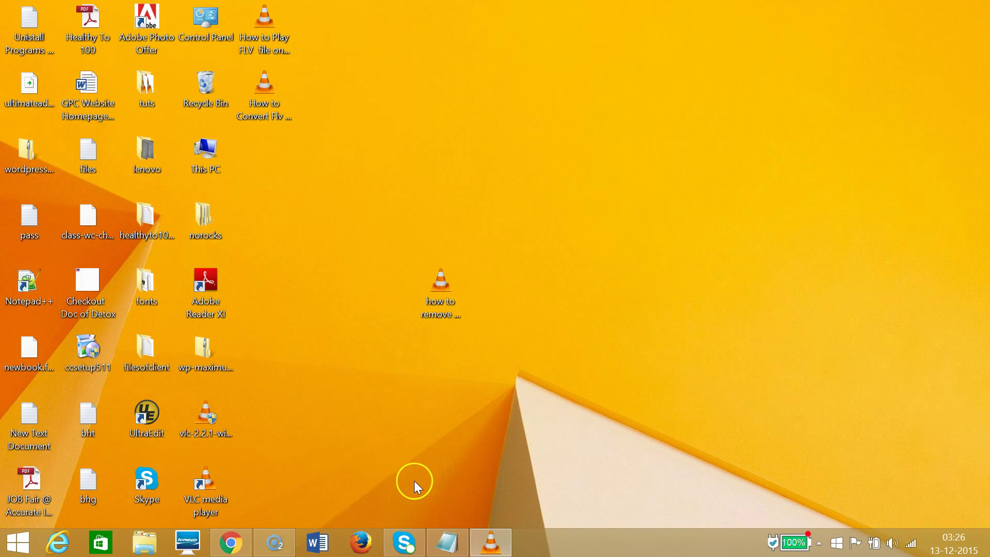
Switch to VLC media player and add the desktop video "how to remove google chrome extensions" as the file to convert
click(491, 546)
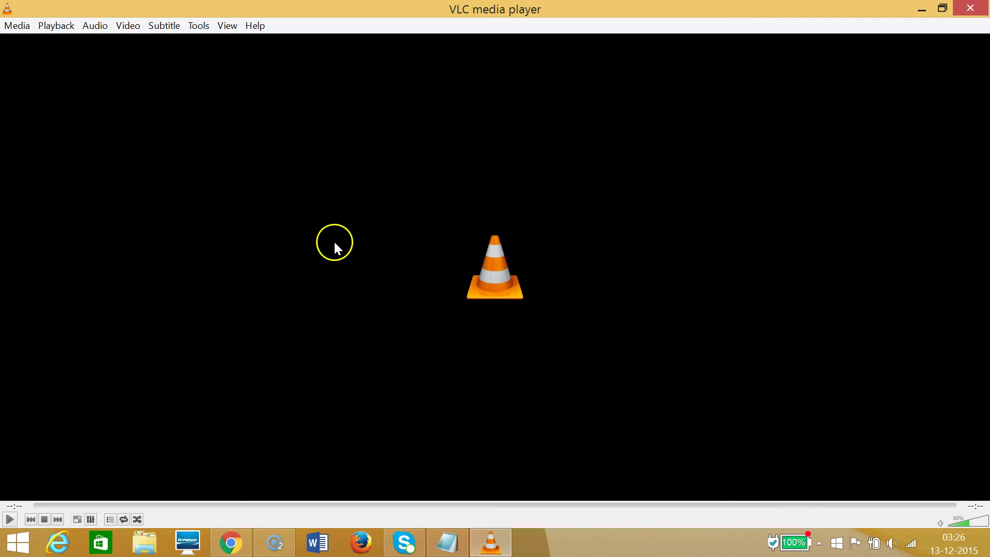
click(23, 30)
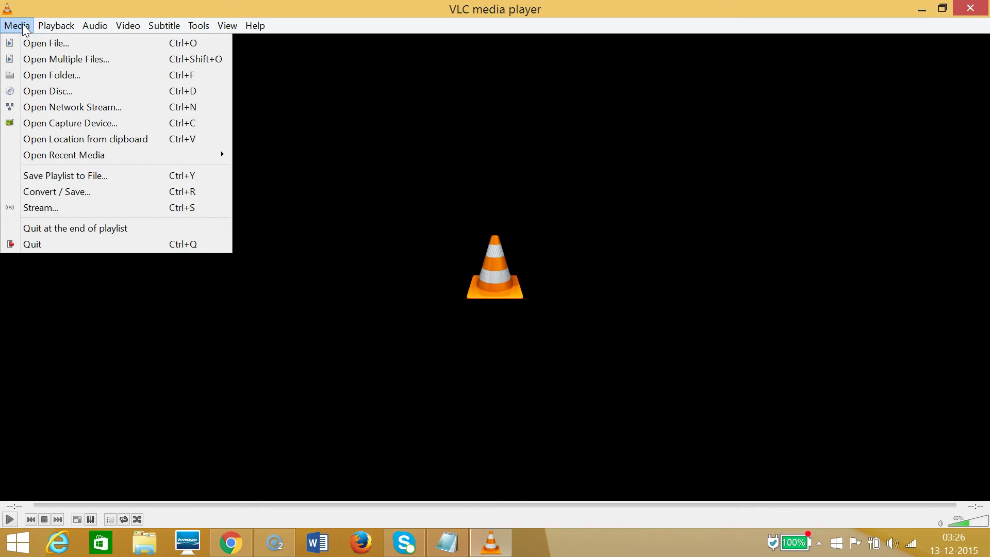
click(69, 192)
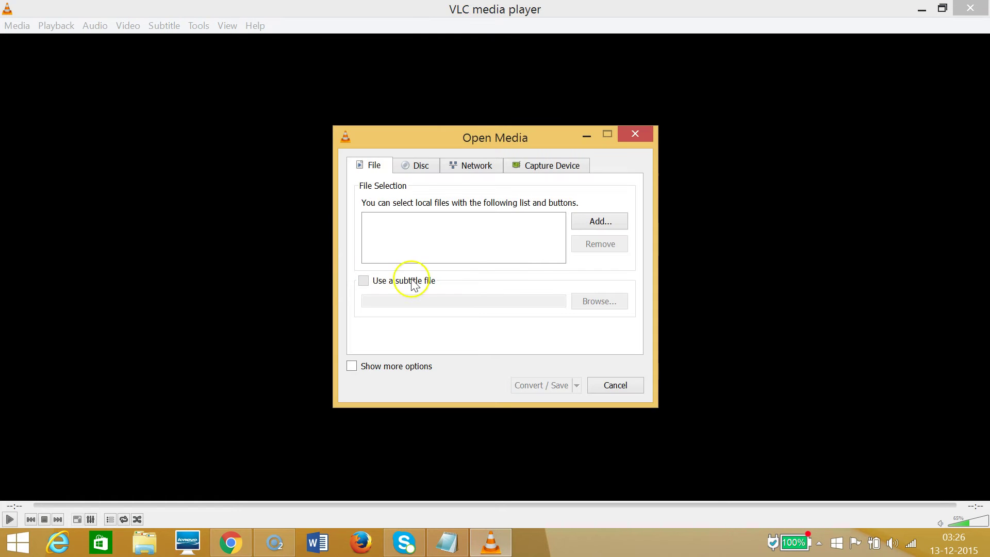
click(599, 222)
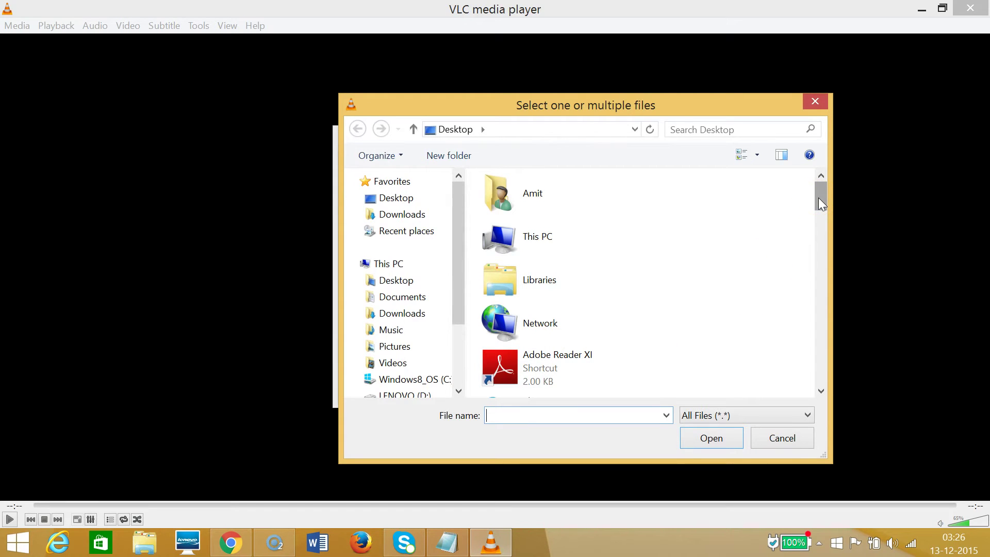
drag(818, 197, 817, 317)
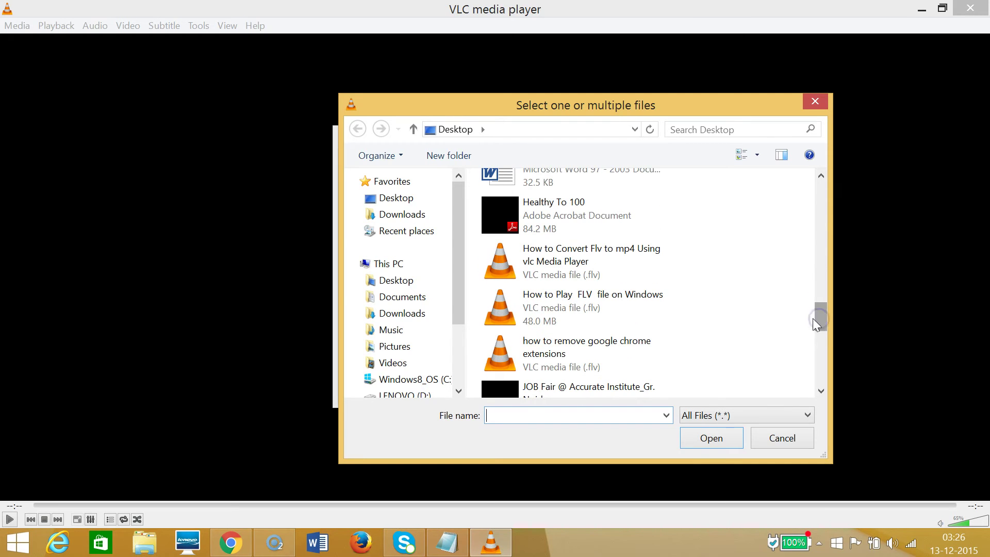
click(632, 349)
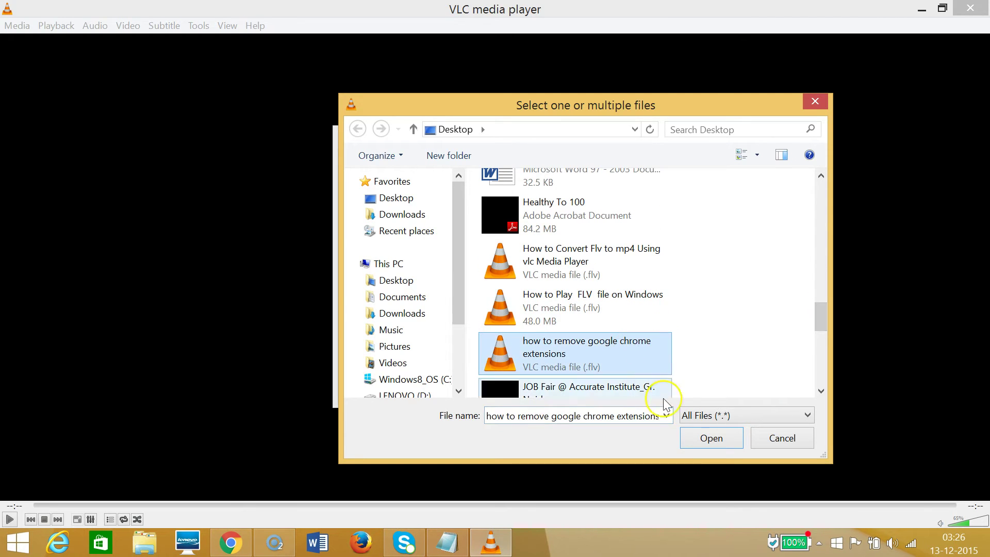
click(708, 437)
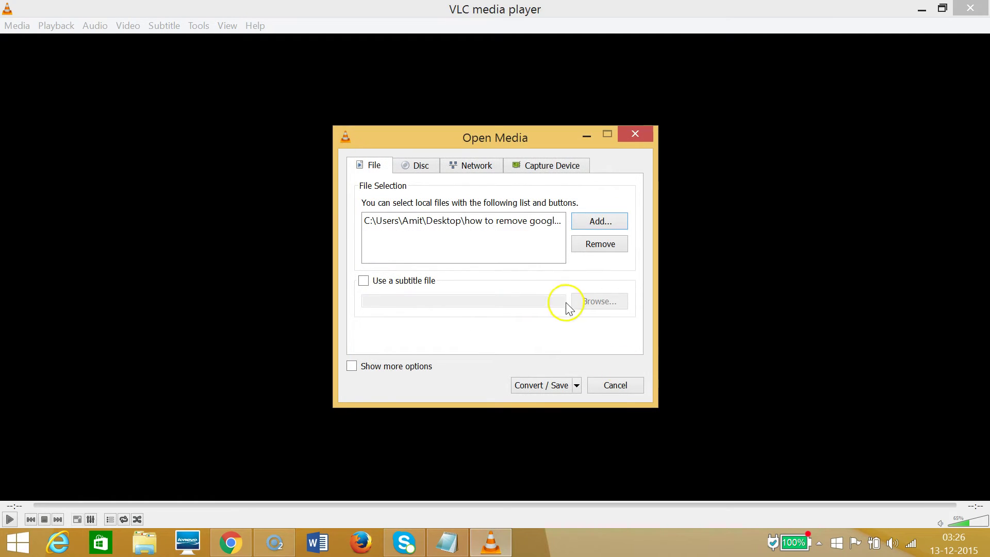
click(513, 222)
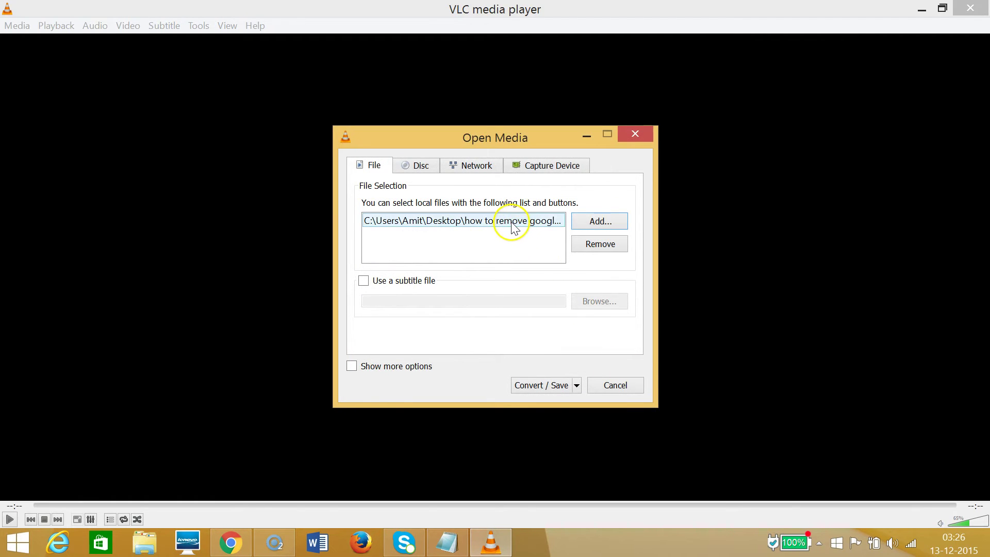
click(512, 225)
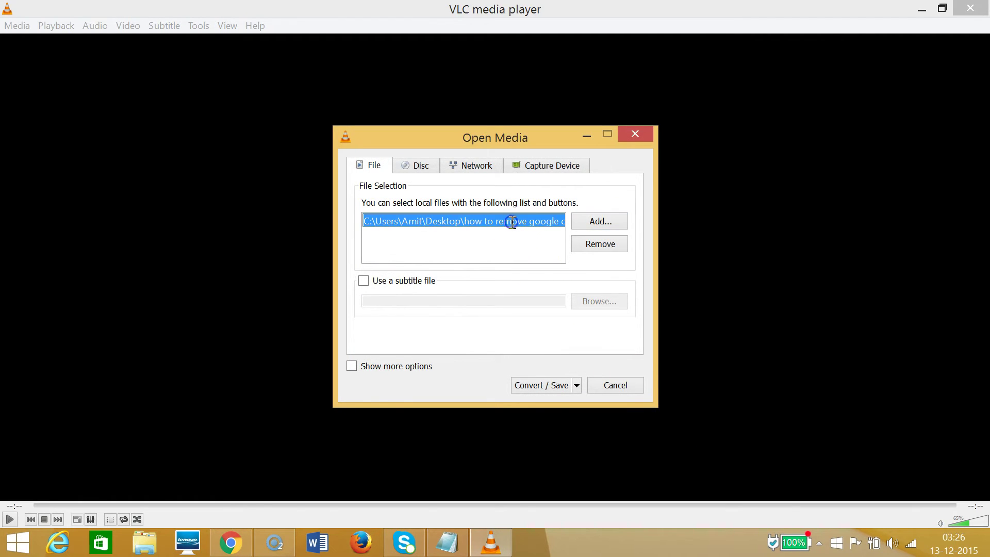
Proceed to the conversion settings for the added video and choose the Audio - MP3 profile
click(554, 387)
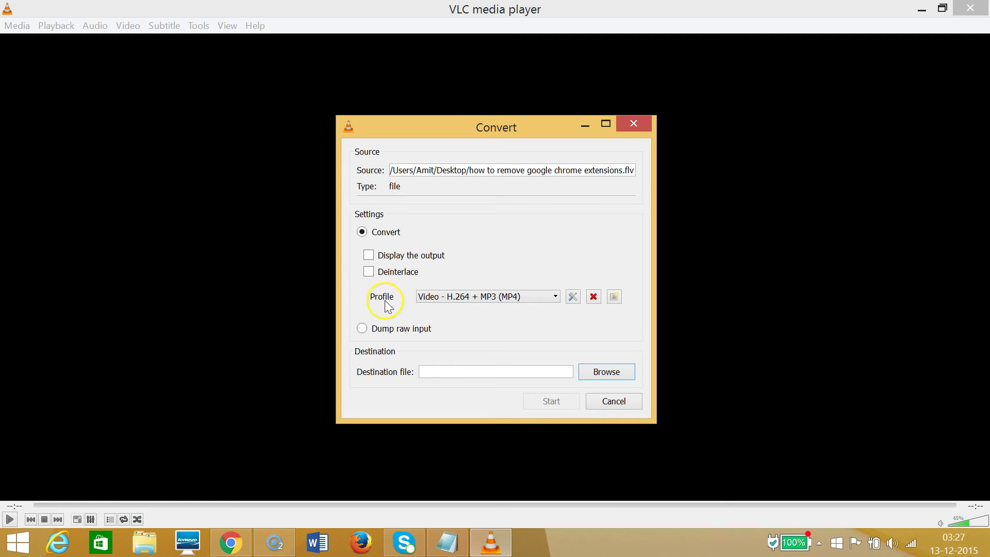
click(555, 297)
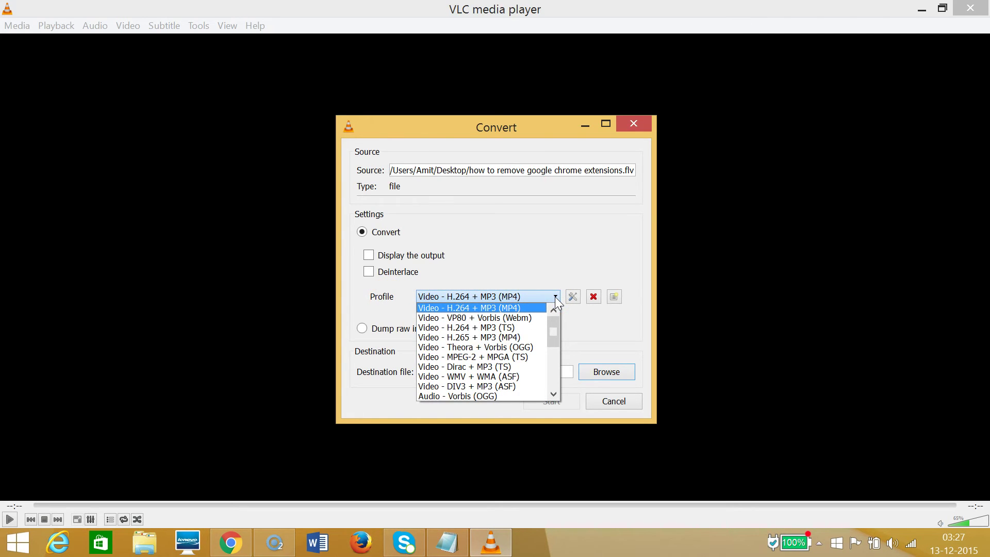
click(554, 393)
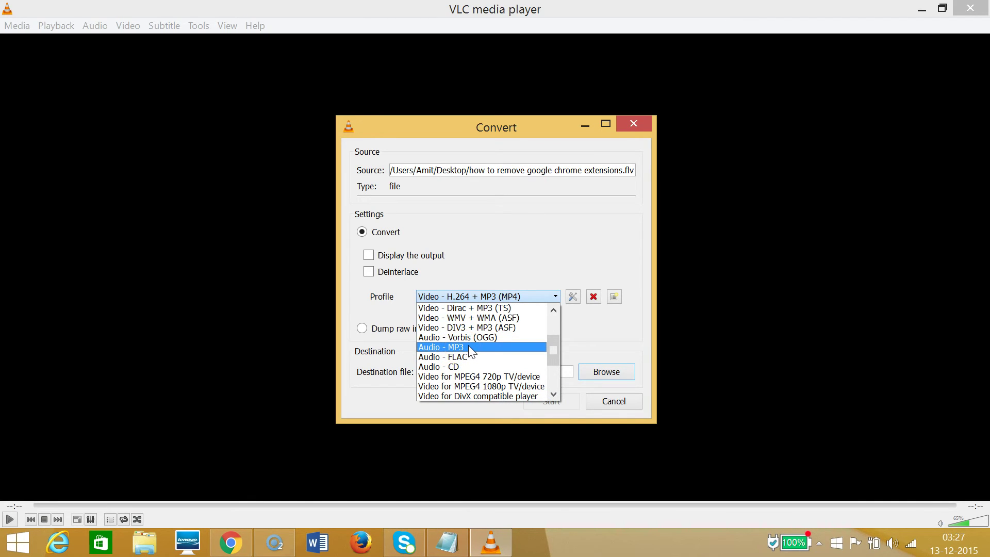
click(468, 347)
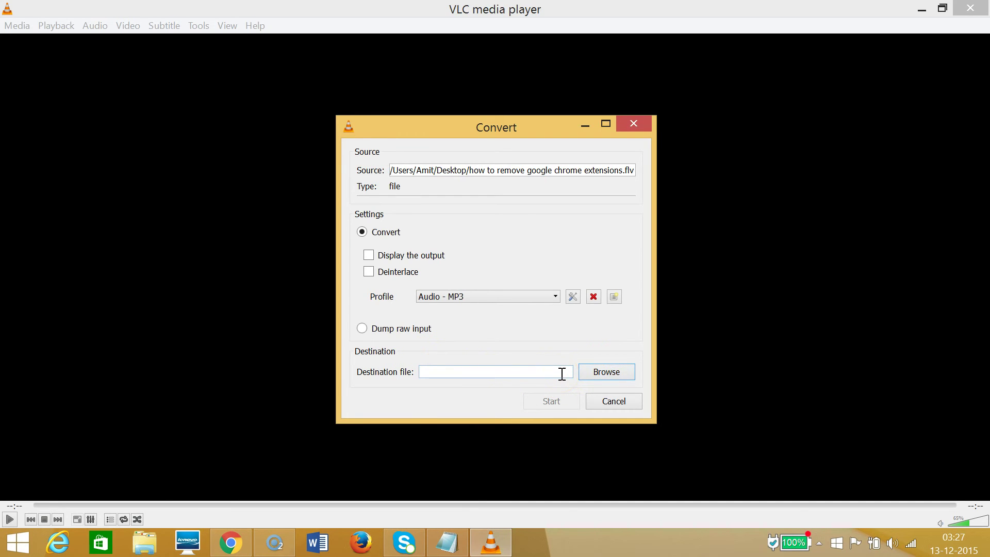
Set the destination to flvtomp3.mp3 on the Desktop and start the conversion
click(593, 373)
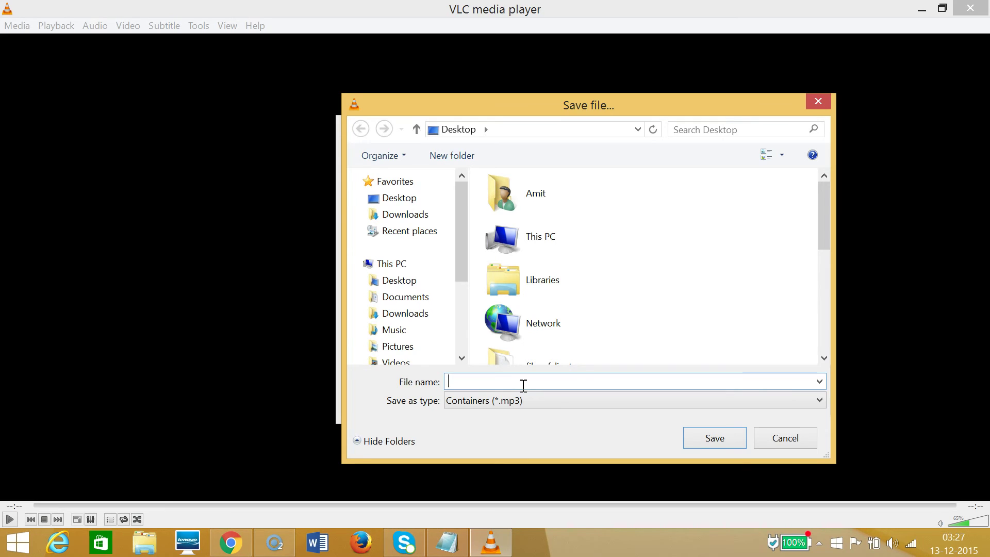
text(f)
key(BackSpace)
text(flvtomp3)
text(.mp3)
key(shift+Left)
key(shift+Left)
key(shift+Left)
key(shift+Left)
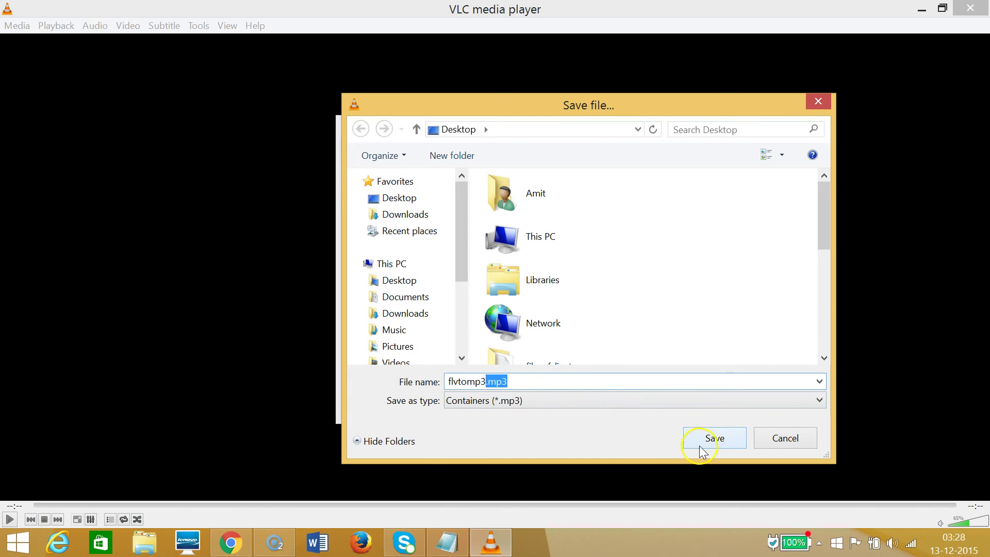
click(717, 440)
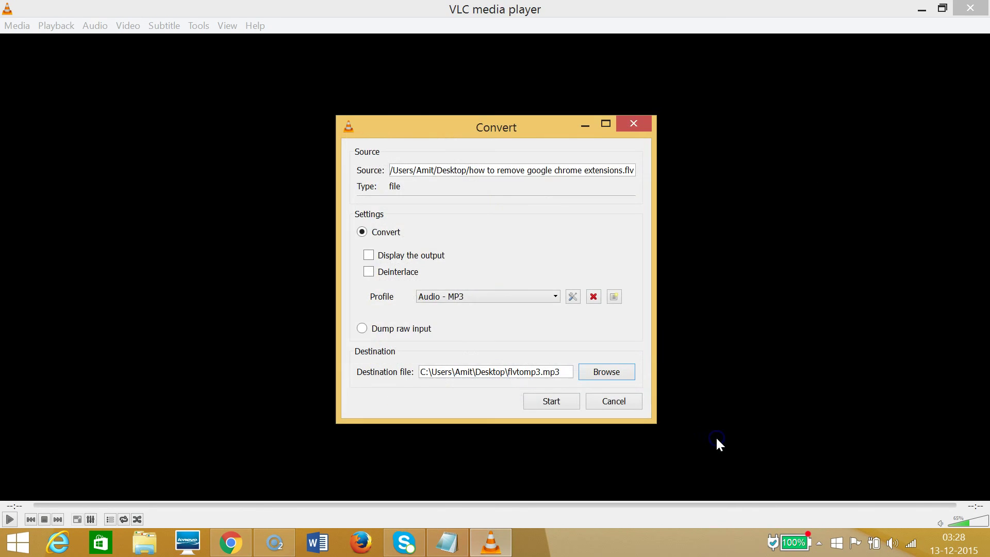
click(553, 399)
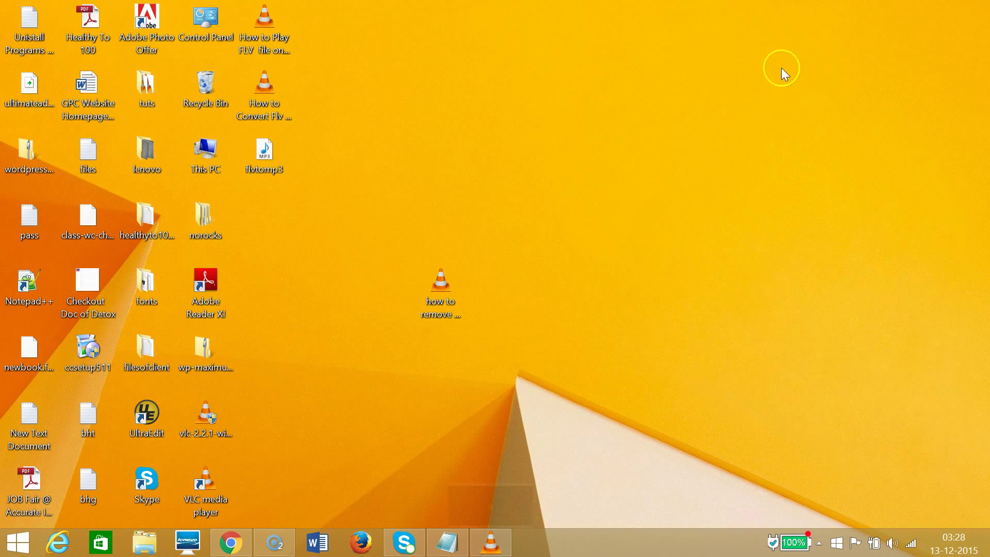
Play the converted flvtomp3 file from the desktop with VLC media player to check it, and close the player
right_click(268, 164)
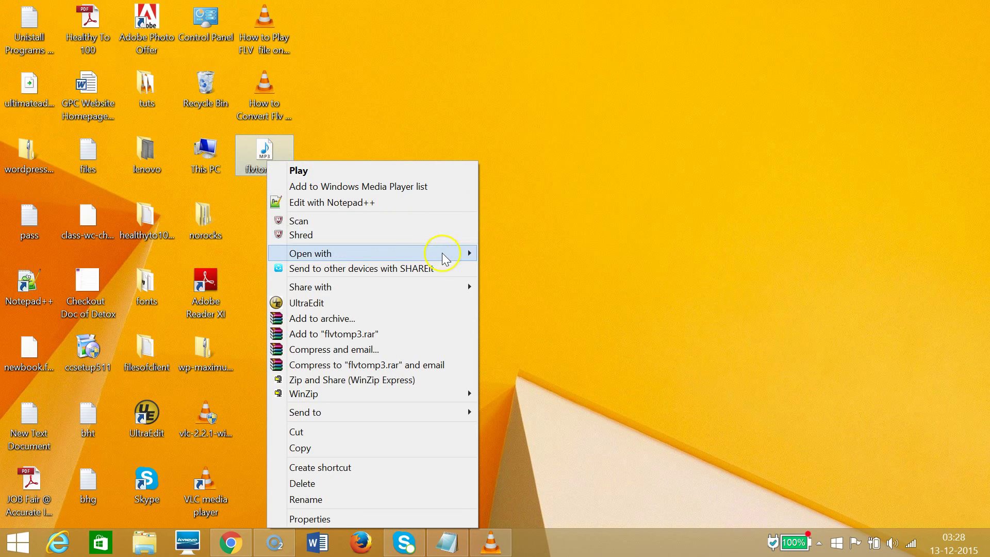
mouse_move(463, 253)
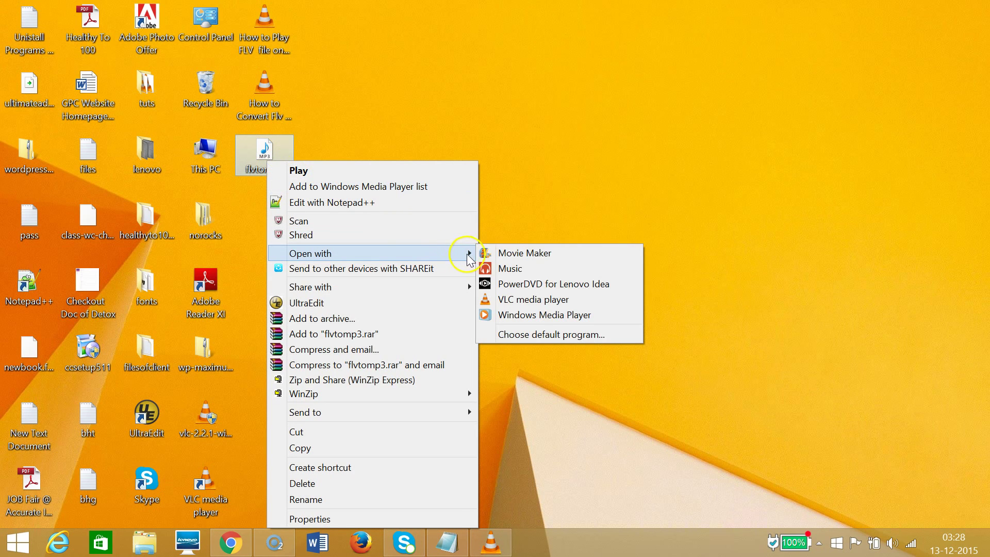
click(508, 299)
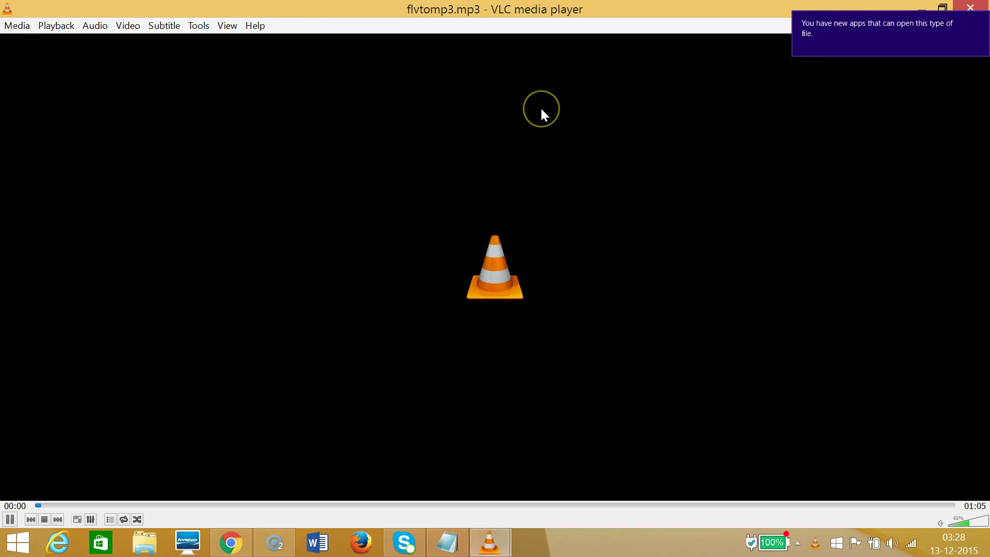
click(966, 7)
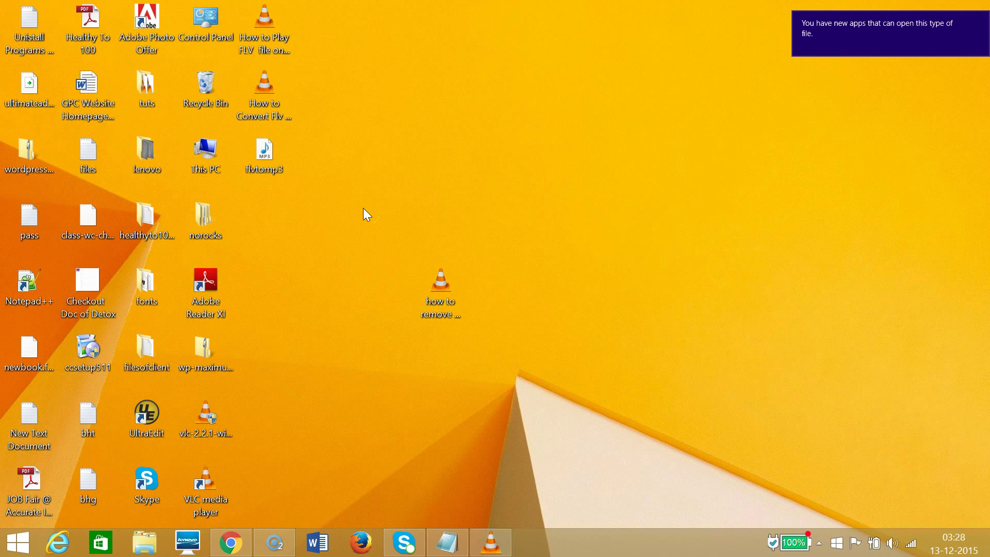